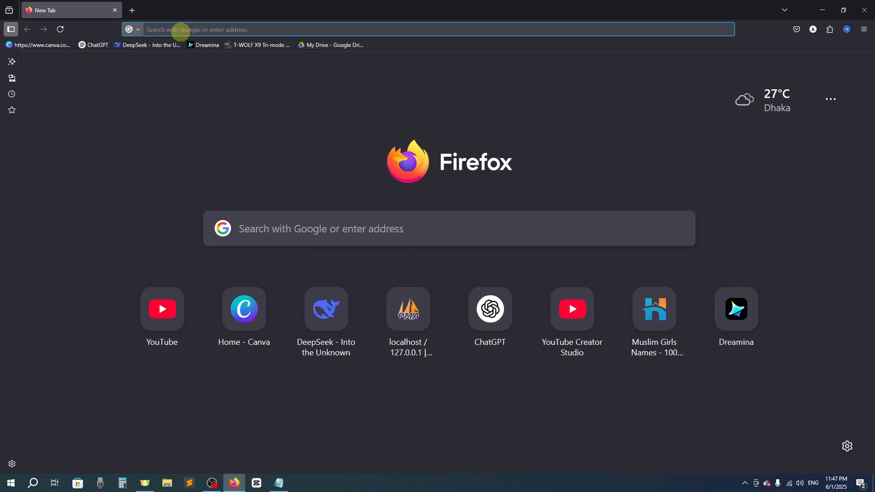
# - Search the web for "visual studio code", open its official site and download the Windows installer
pyautogui.write('visual stu')
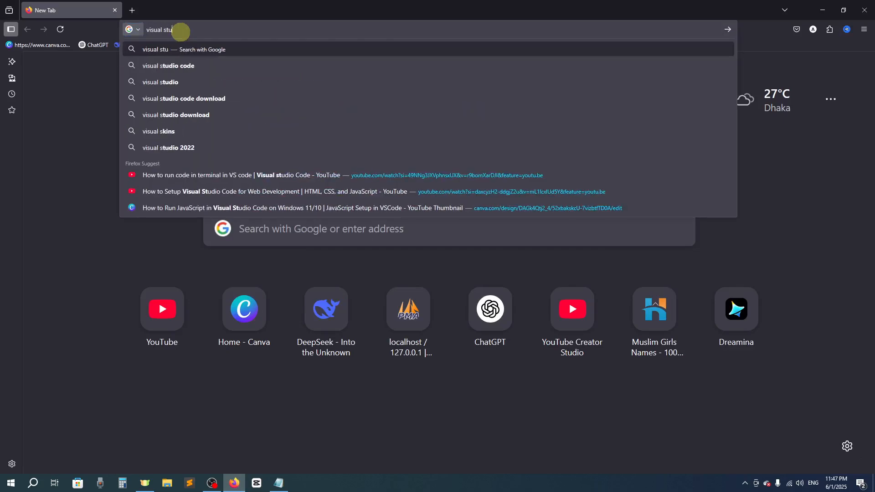
pyautogui.press('Down')
pyautogui.press('Return')
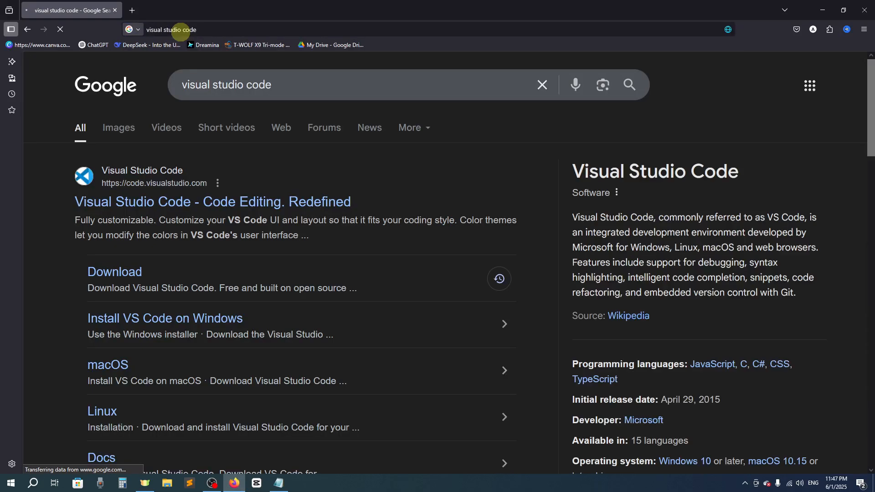
pyautogui.click(132, 211)
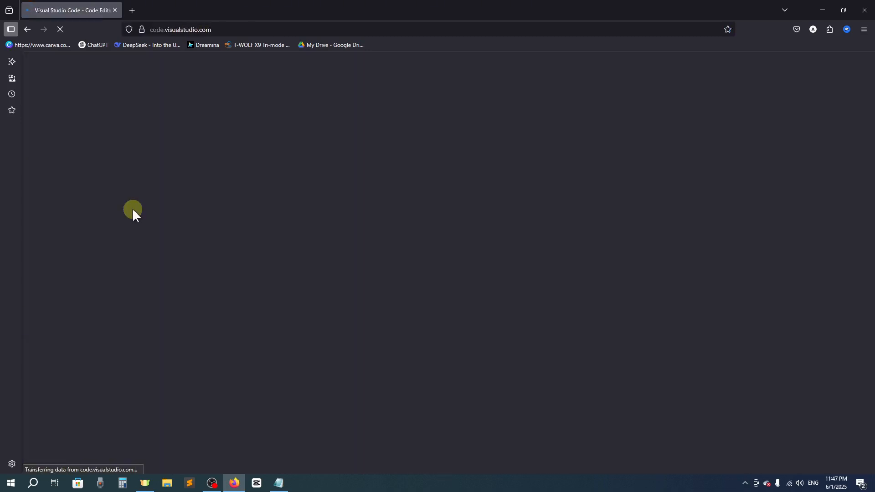
pyautogui.scroll(-3, 136, 208)
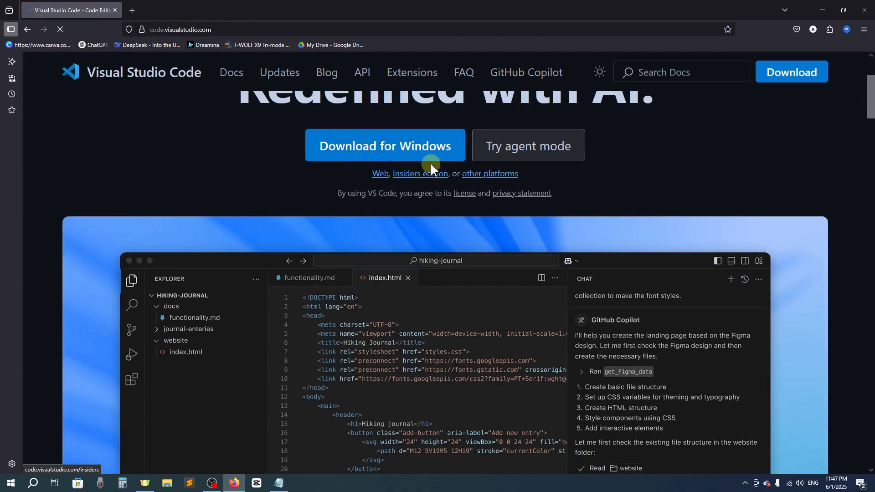
pyautogui.click(410, 149)
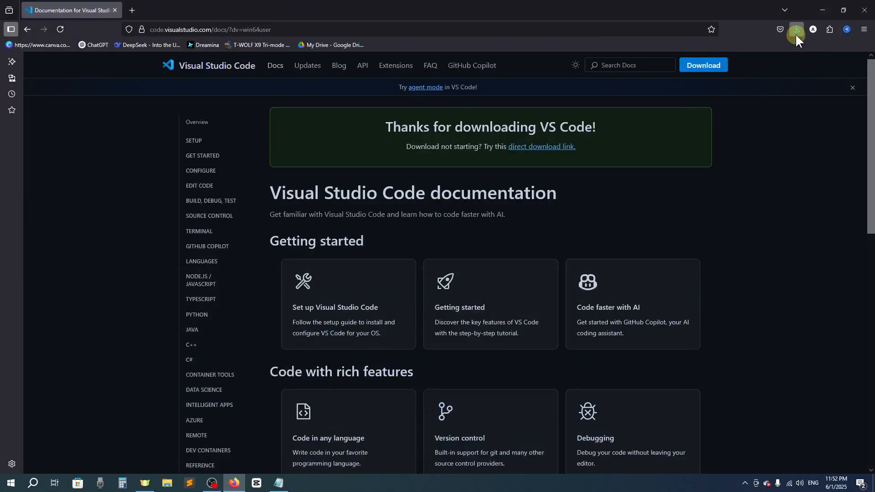
# - Launch VSCodeUserSetup-x64-1.100.2 from the Downloads folder and minimize the browser, folder and Notepad windows around the installer
pyautogui.click(796, 29)
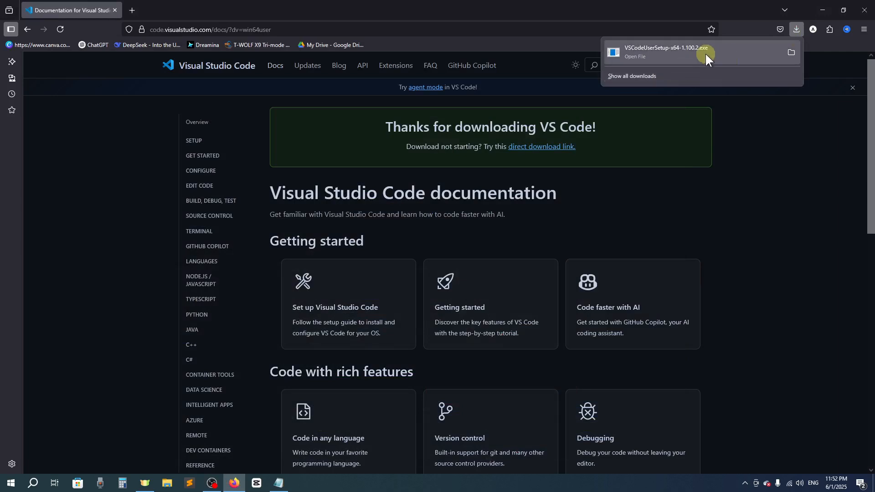
pyautogui.click(792, 52)
pyautogui.doubleClick(278, 96)
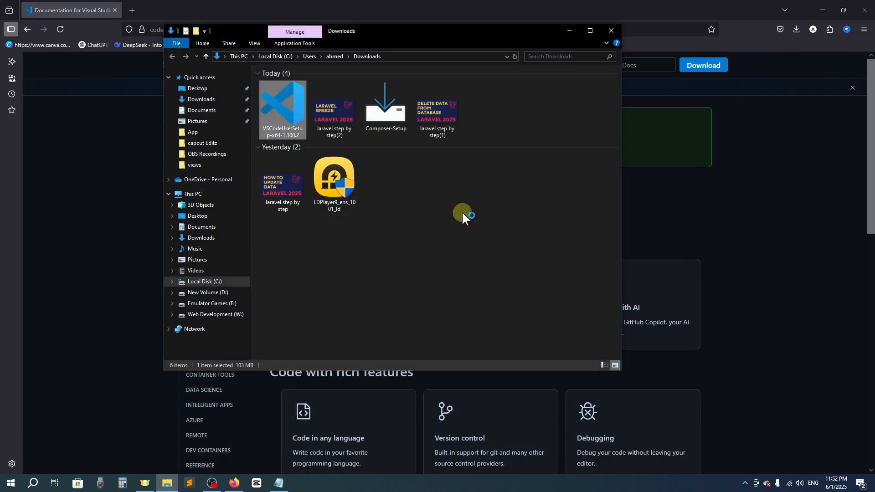
pyautogui.click(819, 11)
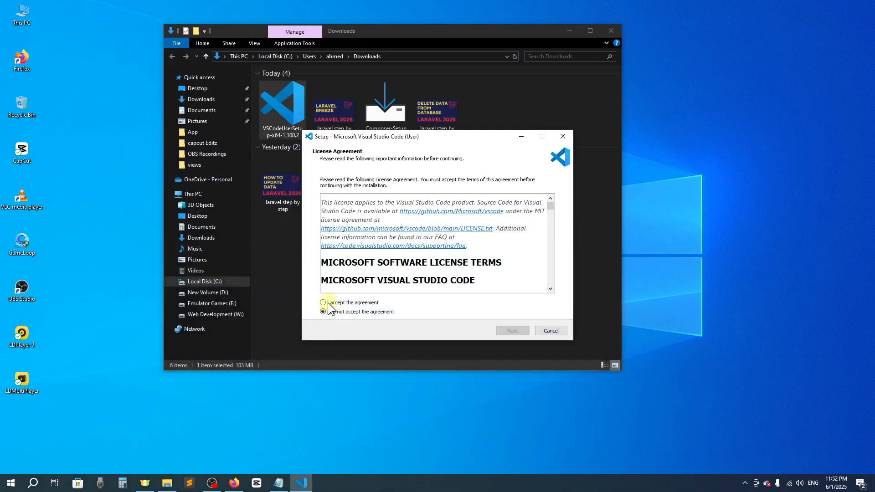
pyautogui.click(571, 31)
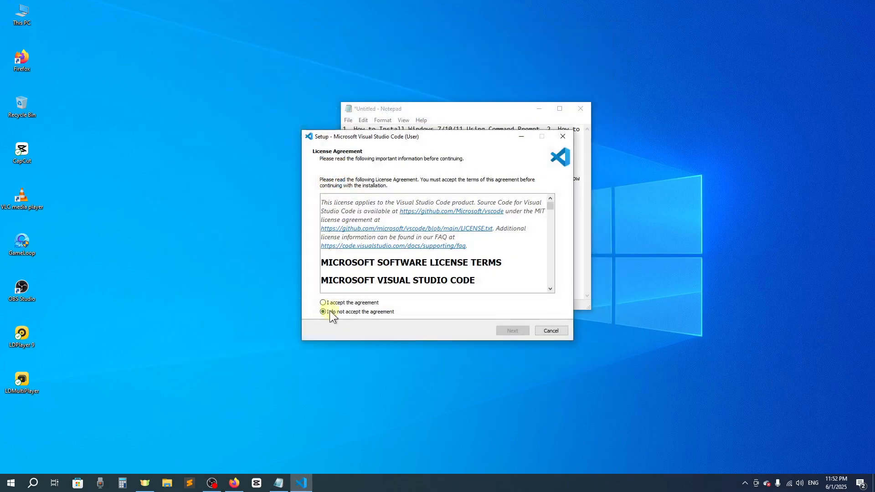
pyautogui.click(539, 108)
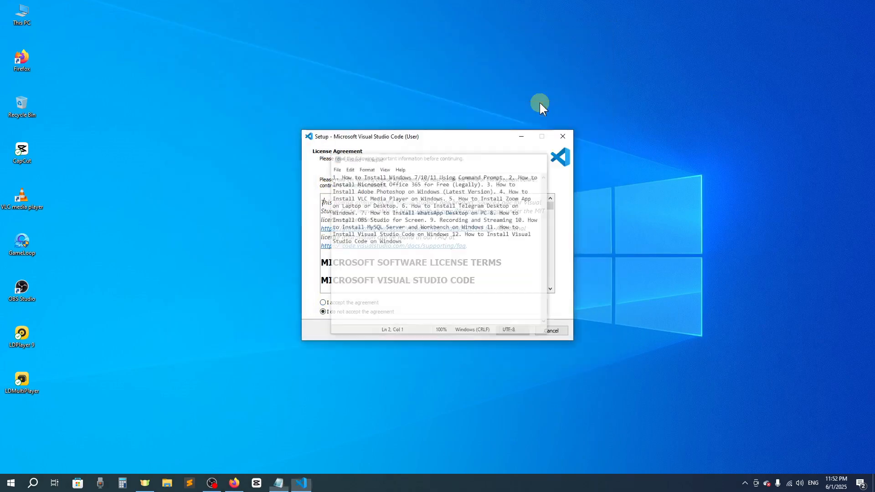
# - Accept the licence agreement and set the installation folder to W:\Microsoft VS Code
pyautogui.click(355, 303)
pyautogui.click(510, 331)
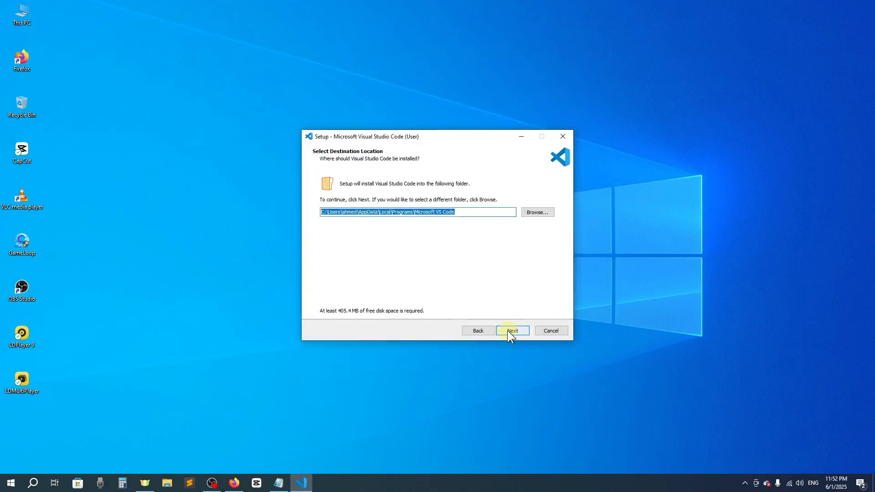
pyautogui.click(527, 215)
pyautogui.scroll(-8, 385, 281)
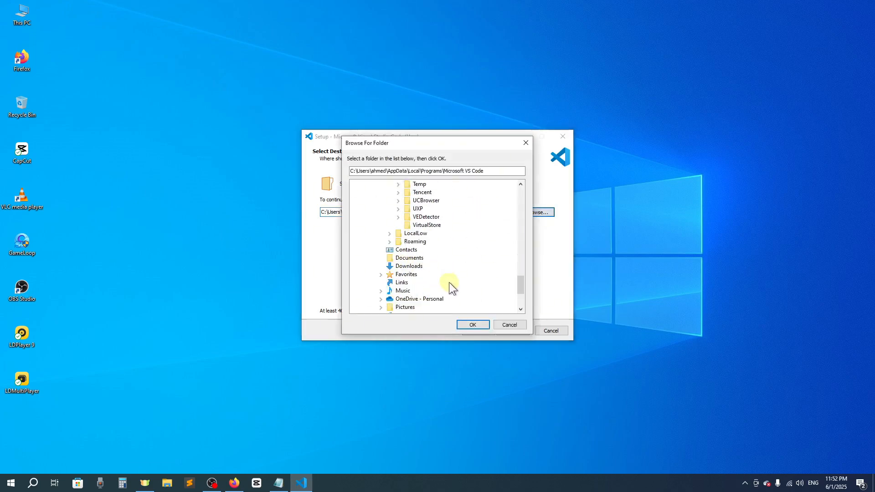
pyautogui.scroll(-3, 401, 307)
pyautogui.click(385, 308)
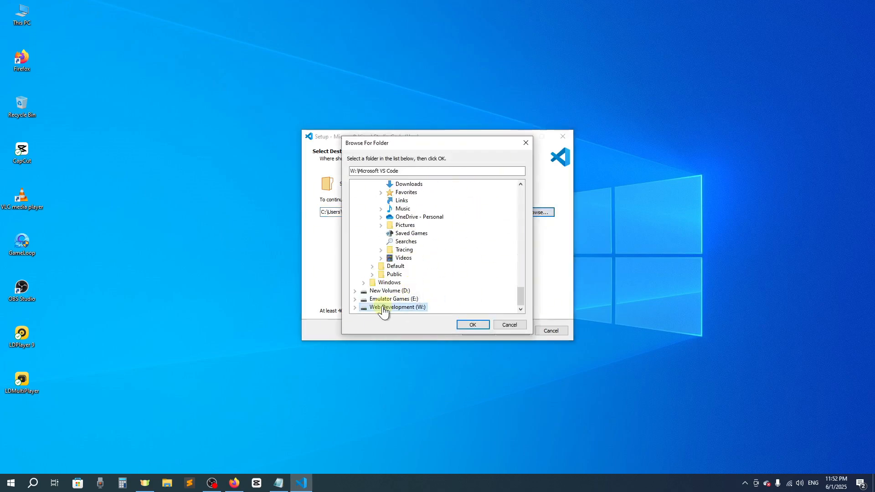
pyautogui.click(468, 325)
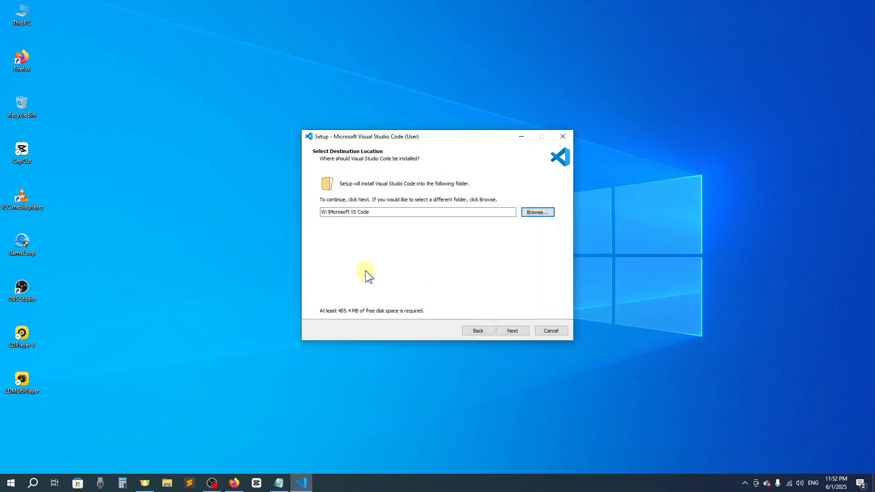
pyautogui.click(513, 332)
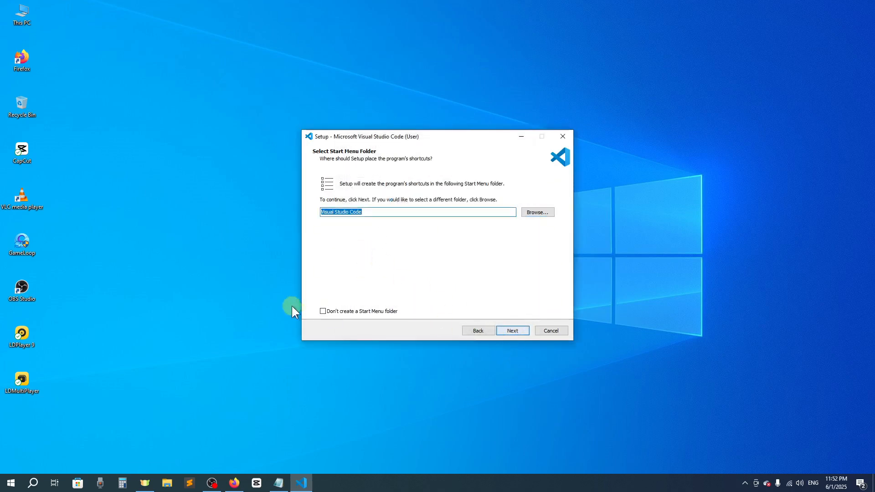
# - Keep the default Start Menu folder, enable the desktop icon option and start the installation
pyautogui.click(511, 331)
pyautogui.click(325, 208)
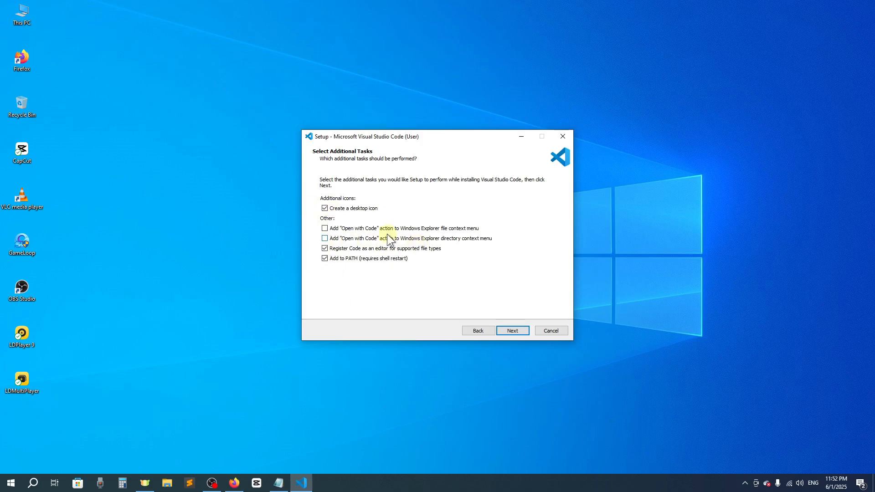
pyautogui.click(513, 332)
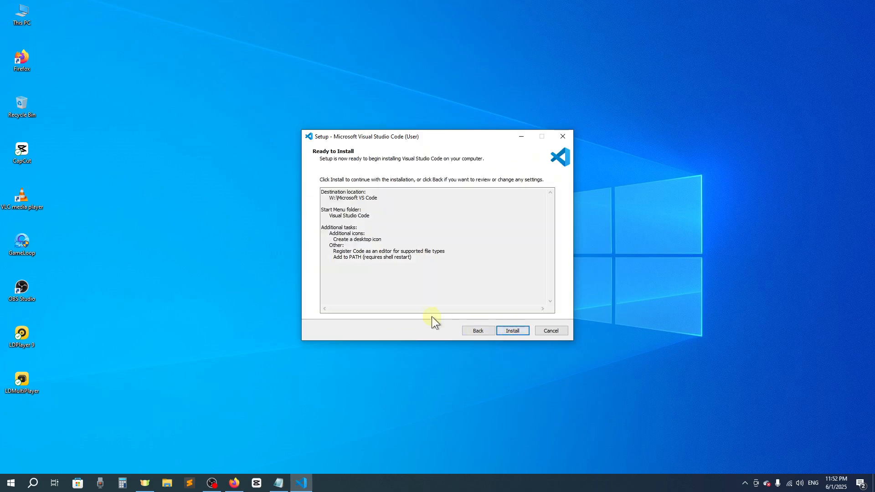
pyautogui.click(512, 331)
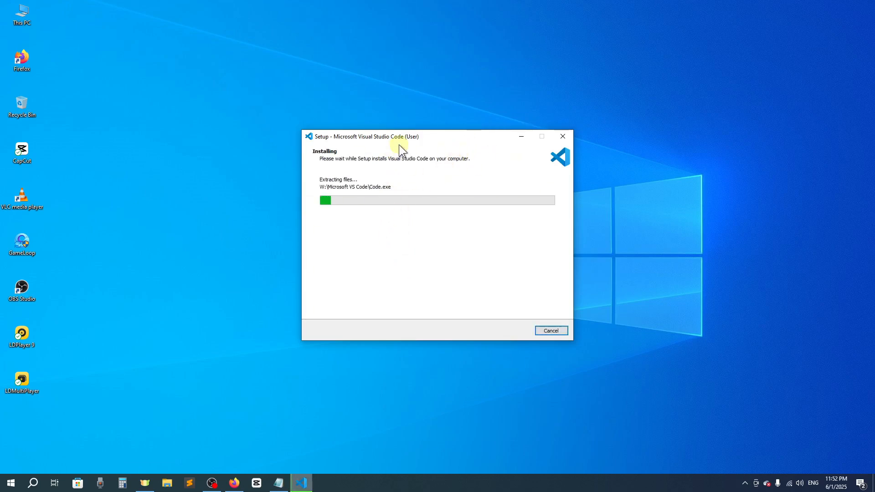
# - Finish the setup wizard with Launch Visual Studio Code enabled, and close the editor's Welcome page
pyautogui.moveTo(400, 141); pyautogui.dragTo(408, 135)
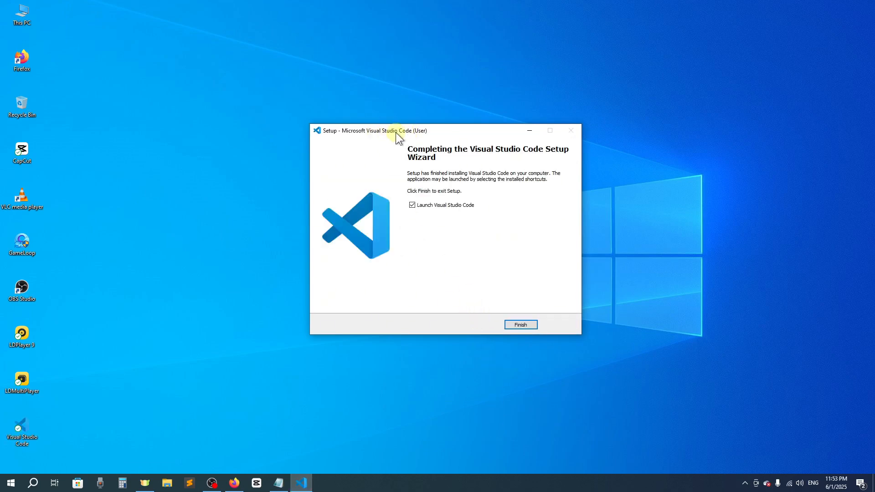
pyautogui.moveTo(396, 133); pyautogui.dragTo(379, 127)
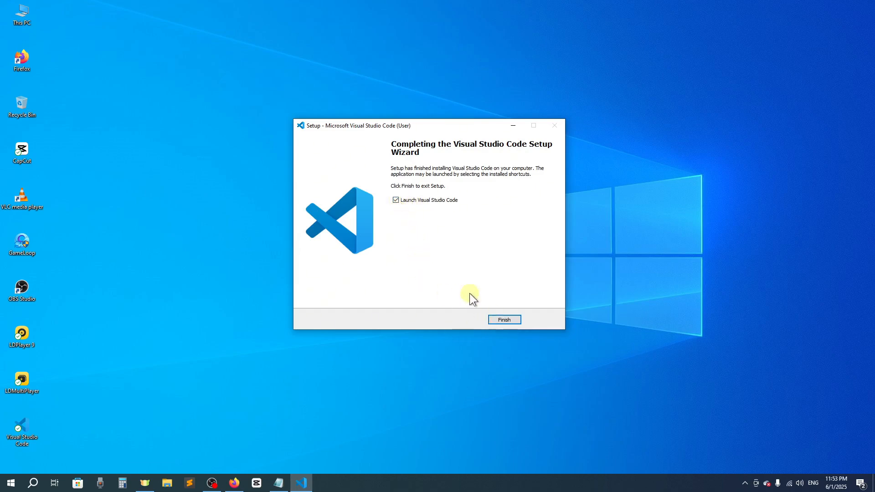
pyautogui.click(497, 316)
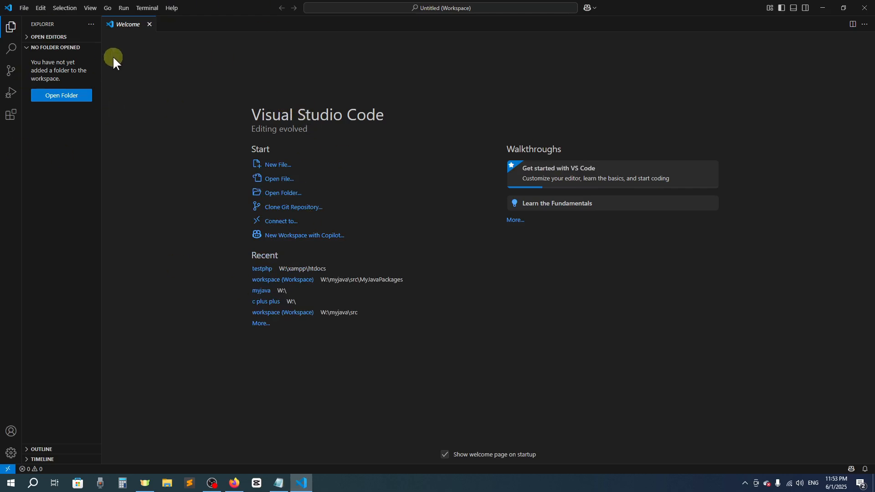
pyautogui.click(150, 25)
pyautogui.click(82, 227)
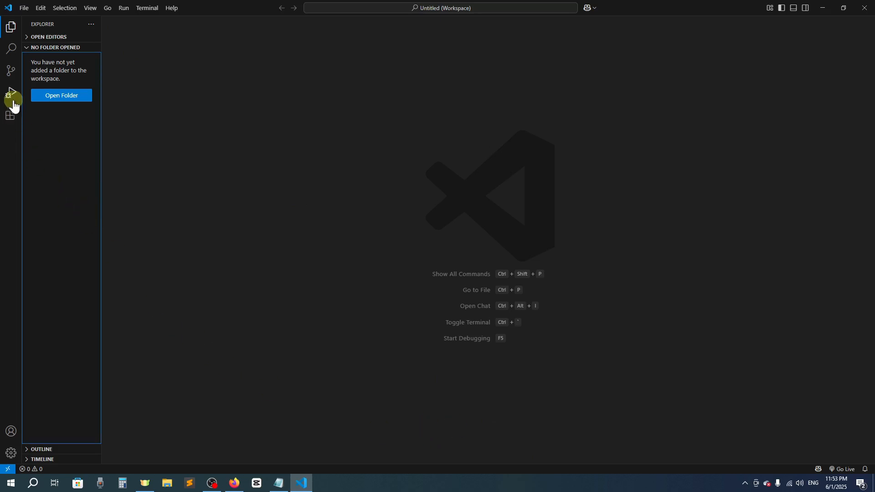
# - Show the installed extensions and open the Settings editor
pyautogui.click(11, 453)
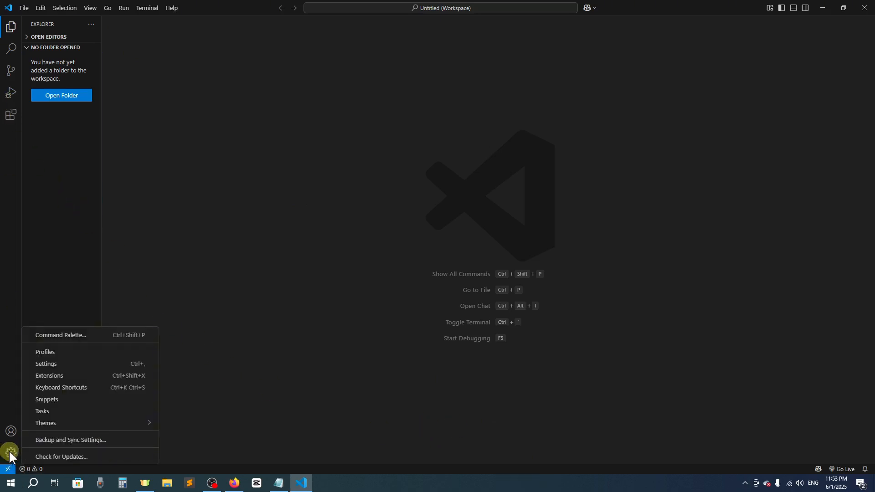
pyautogui.click(54, 377)
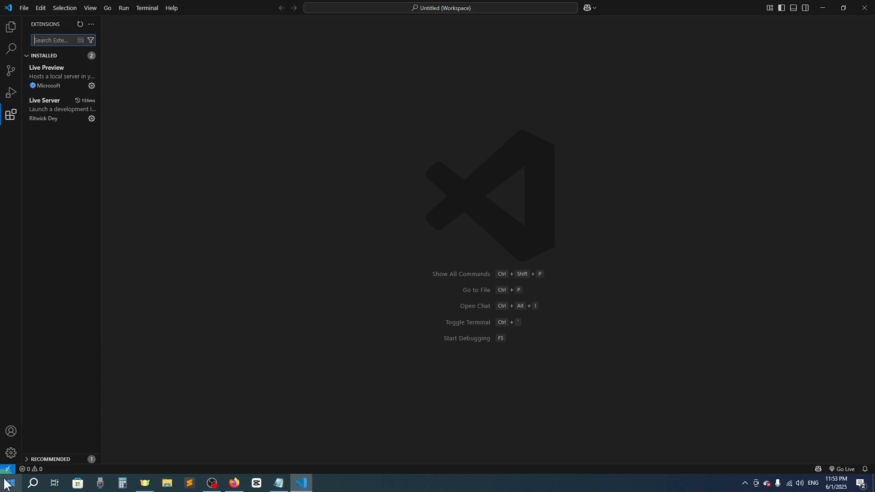
pyautogui.click(11, 453)
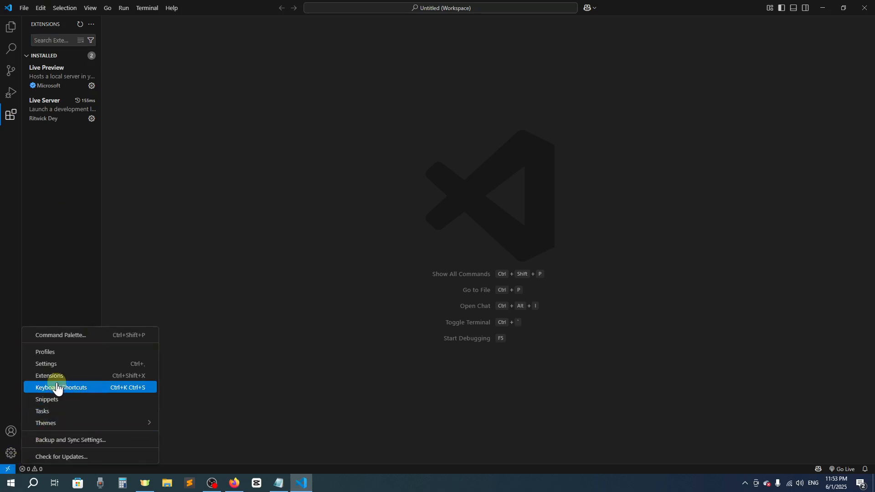
pyautogui.click(55, 364)
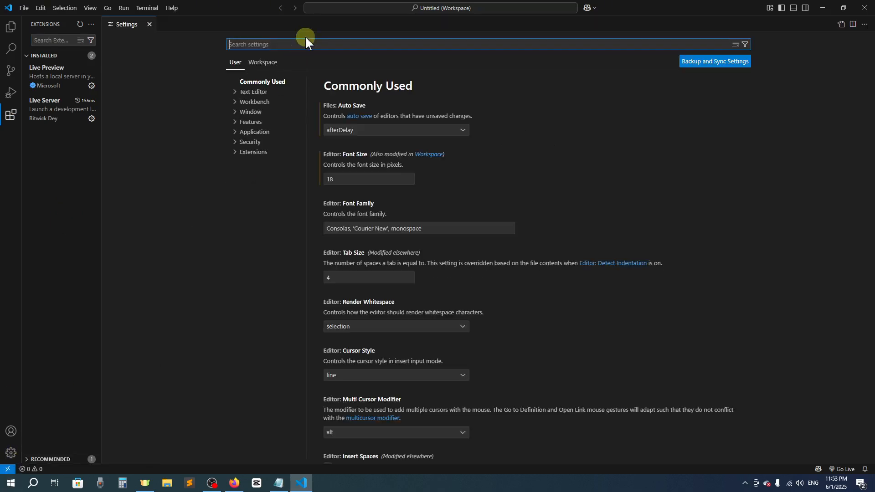
# - Search the settings for "font" and edit the editor's Font Size, trying 28 px first
pyautogui.write('font')
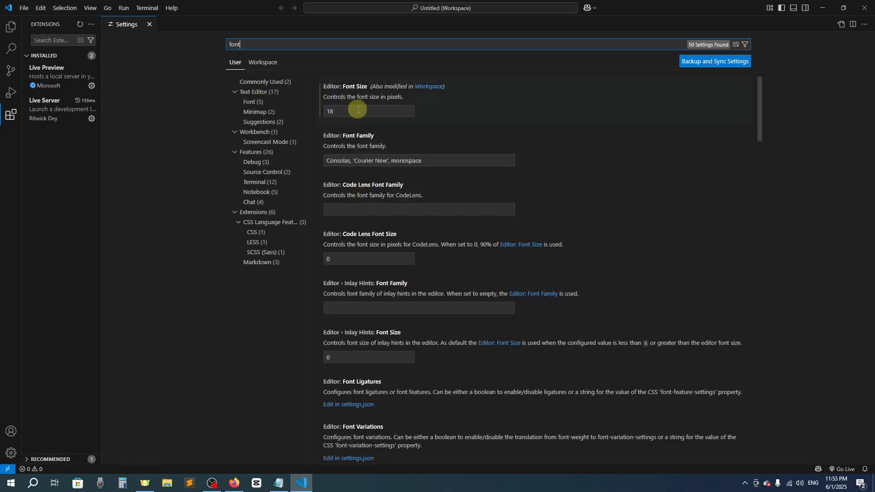
pyautogui.doubleClick(358, 111)
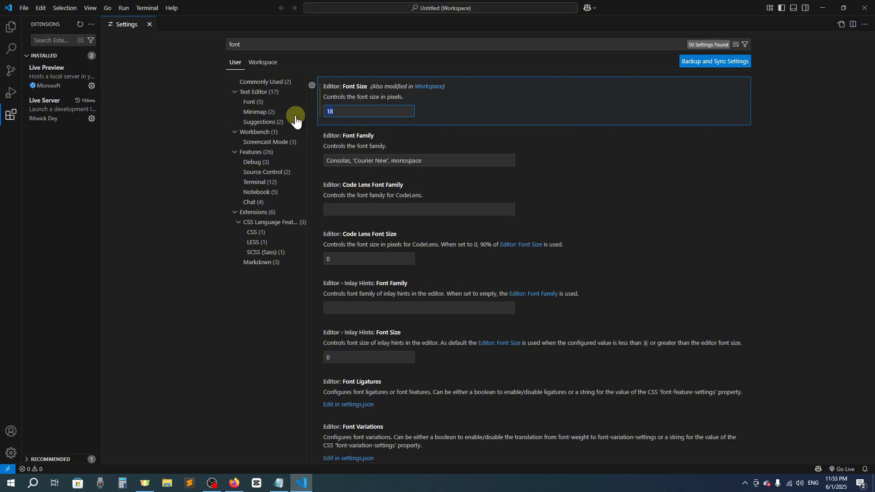
pyautogui.write('28')
pyautogui.press('BackSpace')
pyautogui.write('1')
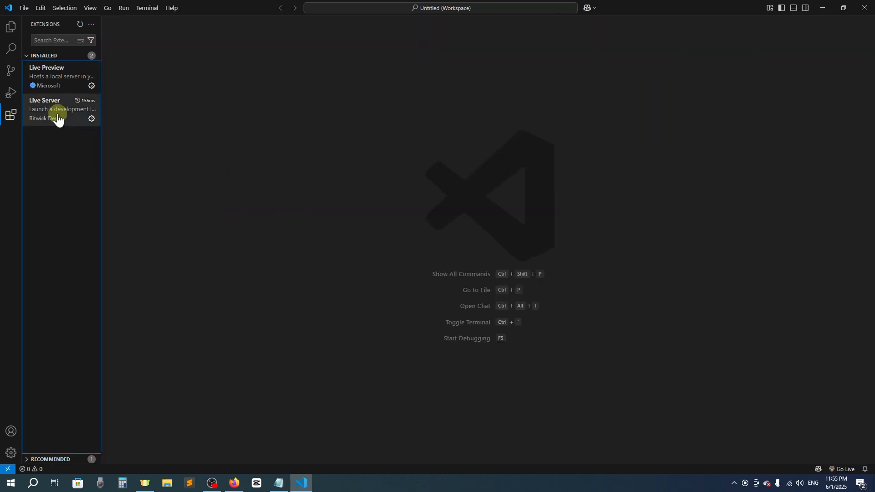
# - Uninstall and reinstall the Live Server extension, and open the Live Preview extension's details
pyautogui.click(57, 118)
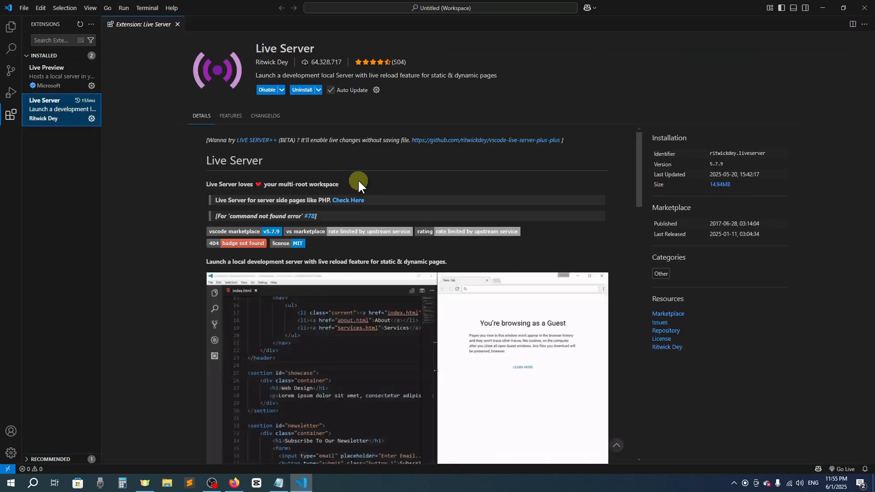
pyautogui.click(301, 90)
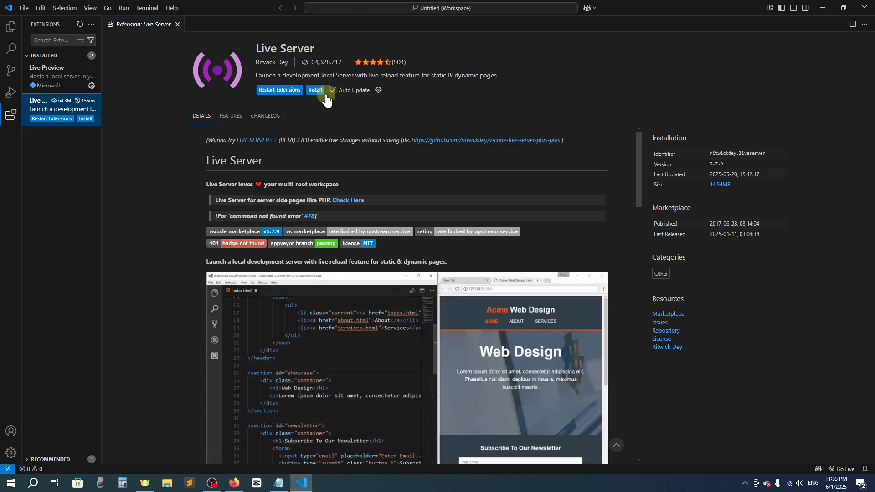
pyautogui.click(312, 90)
pyautogui.click(54, 73)
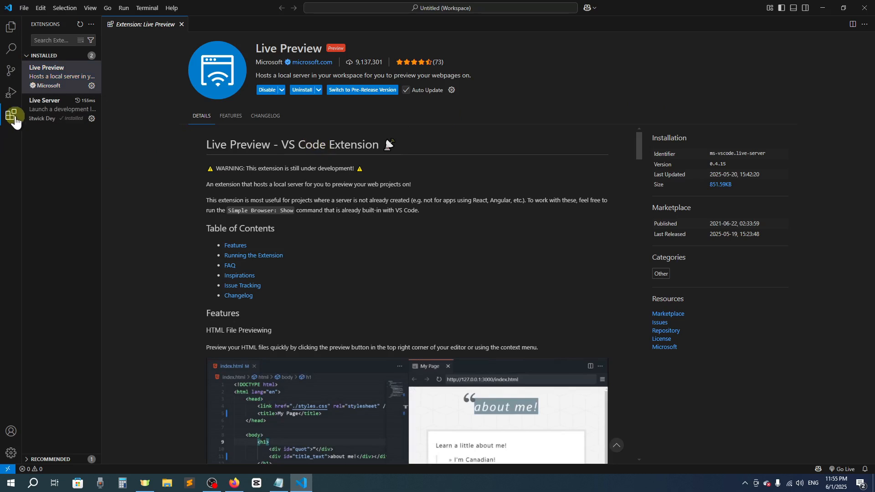
# - Search the extensions for "c/c++", close the Live Preview page and install Microsoft's C/C++ extension
pyautogui.click(10, 117)
pyautogui.click(11, 116)
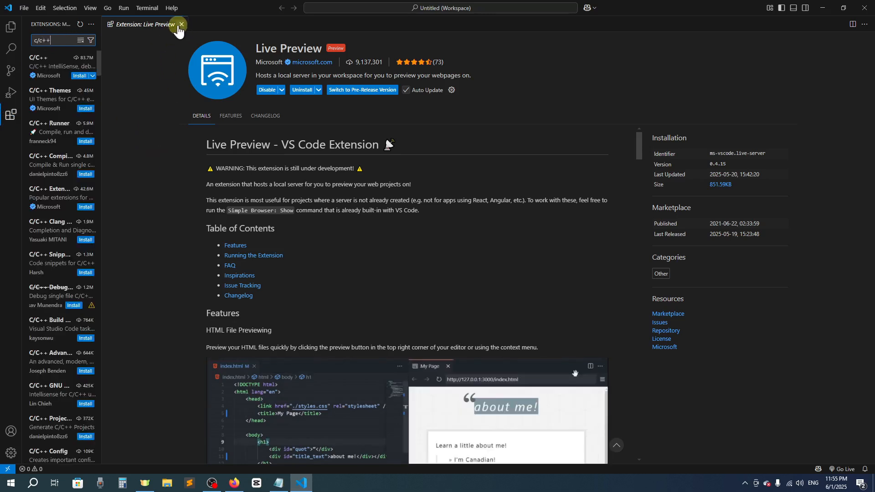
pyautogui.click(181, 24)
pyautogui.click(52, 64)
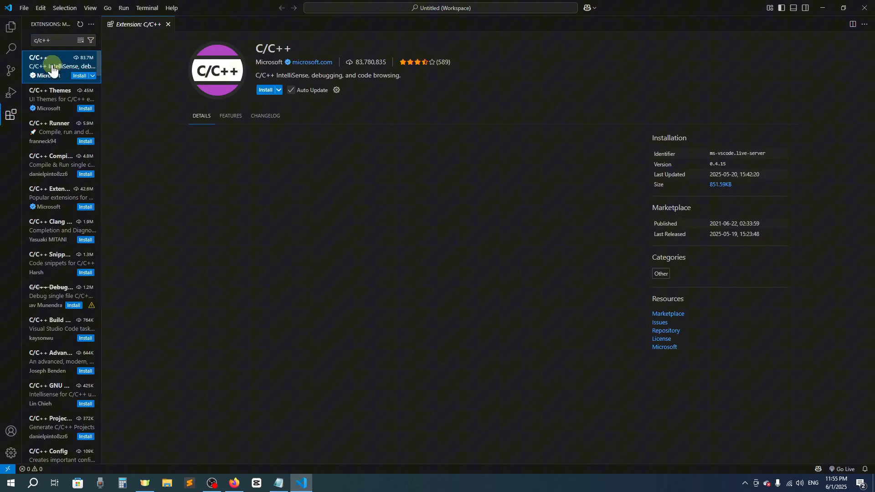
pyautogui.click(264, 90)
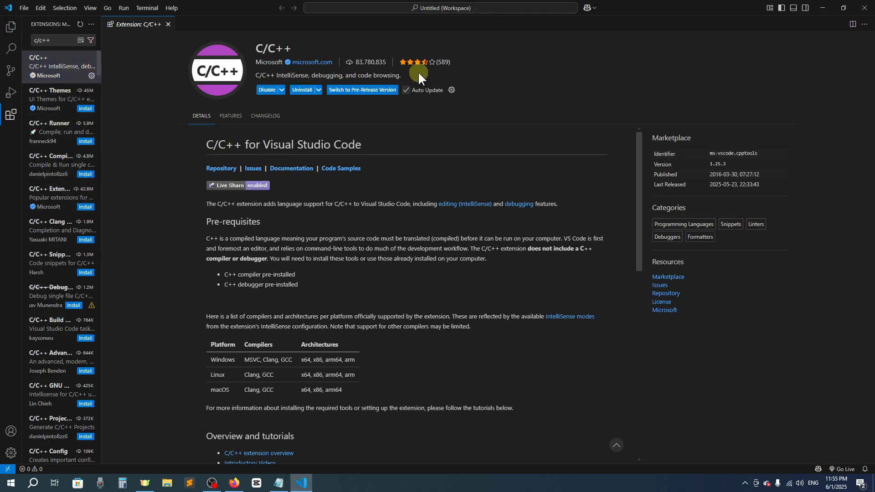
# - Search the extensions for "code runner" and install the Code Runner extension
pyautogui.hotkey('ctrl', 'a')
pyautogui.write('code')
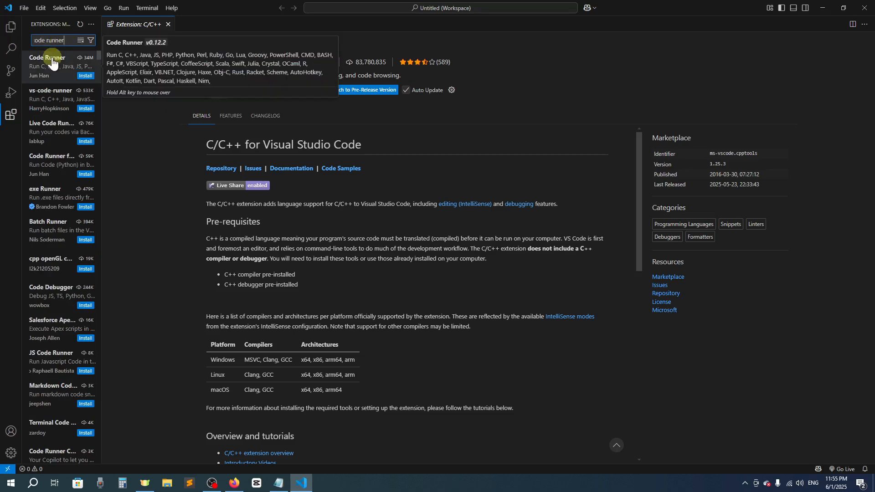
pyautogui.click(53, 76)
pyautogui.click(268, 89)
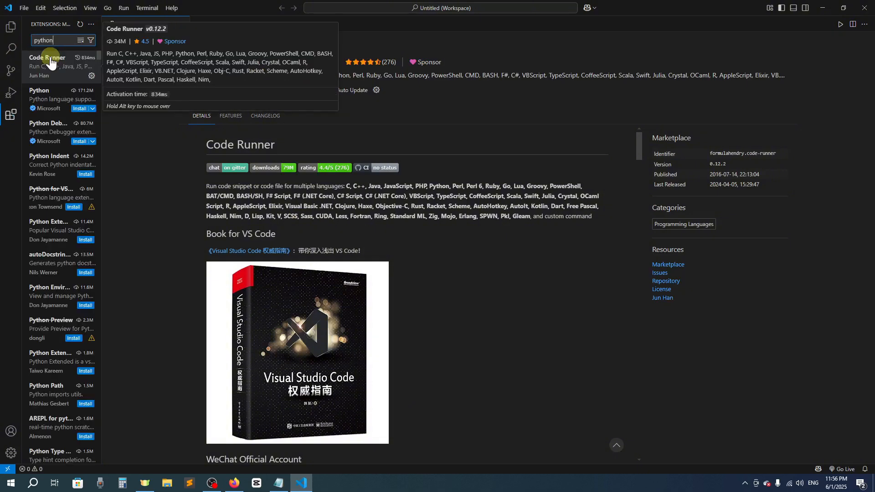
# - Install Microsoft's Python extension from the "python" search results and close its details page
pyautogui.click(75, 94)
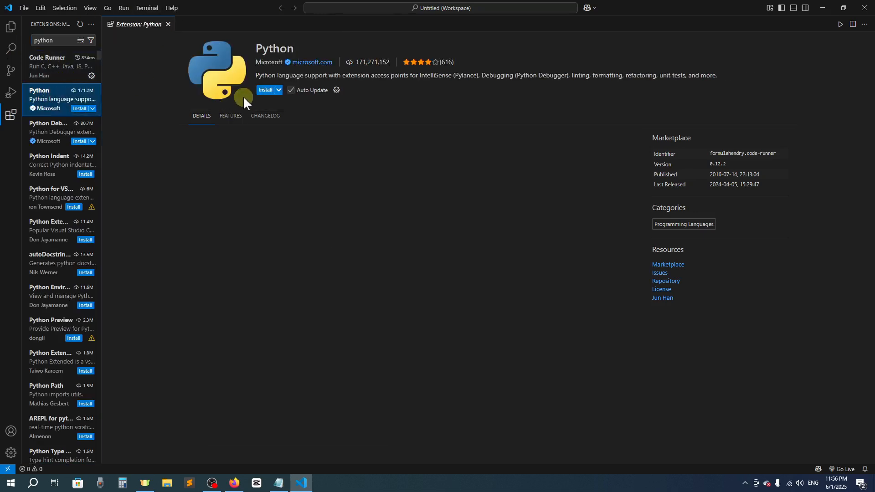
pyautogui.click(264, 90)
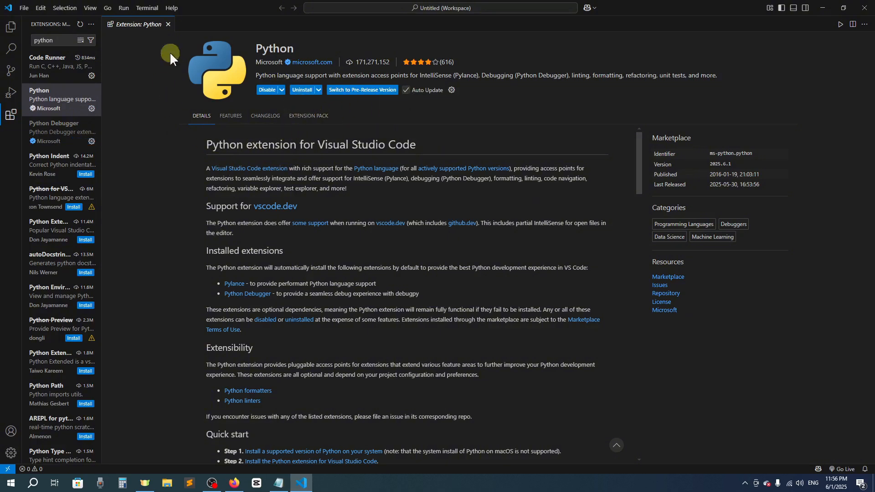
pyautogui.click(168, 24)
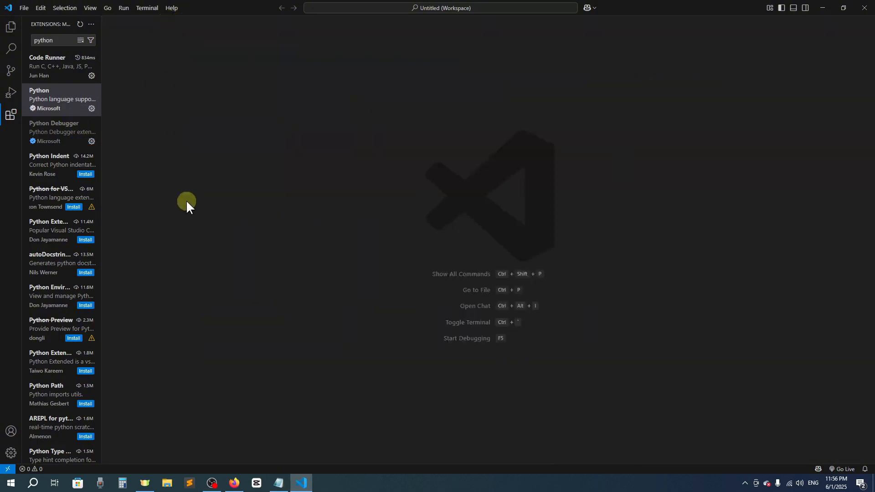
# - Show the Explorer, browse for a folder to add to the workspace, and cancel without adding one
pyautogui.click(11, 454)
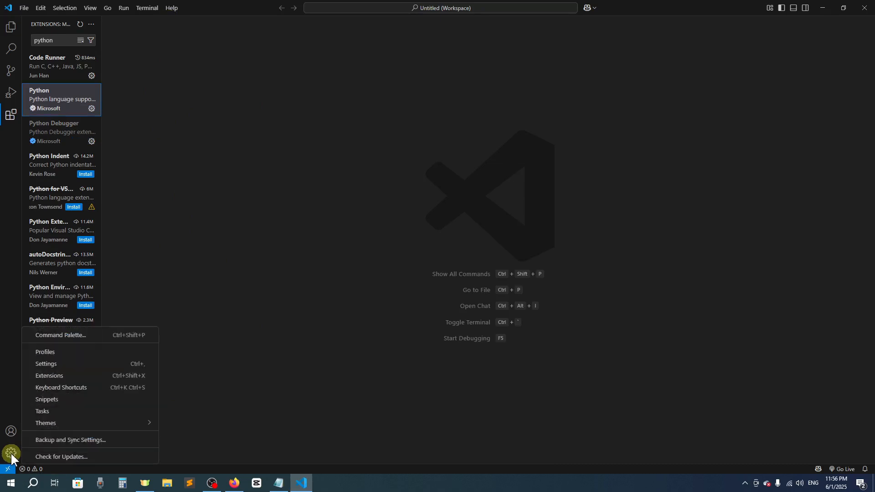
pyautogui.click(12, 26)
pyautogui.click(12, 26)
pyautogui.click(63, 101)
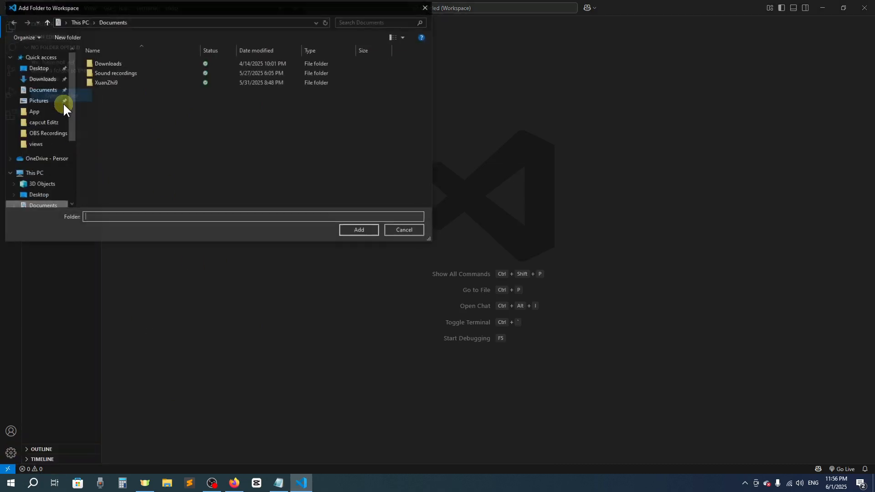
pyautogui.scroll(-2, 20, 162)
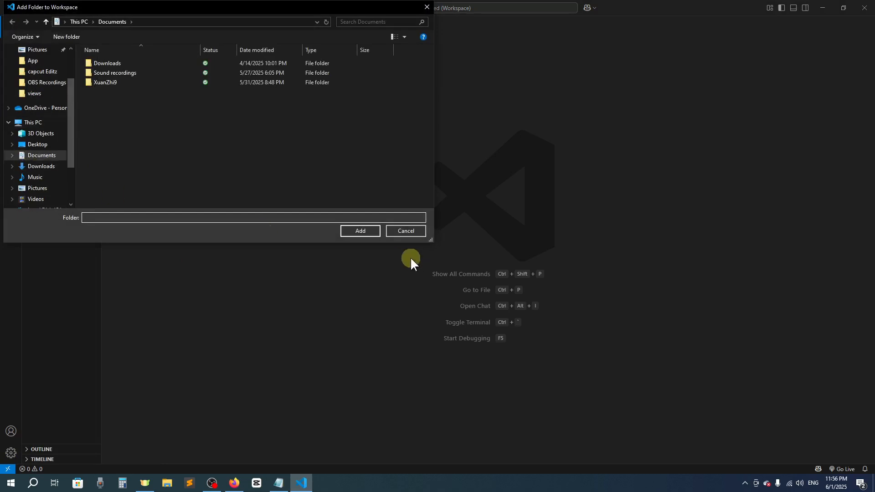
pyautogui.click(404, 231)
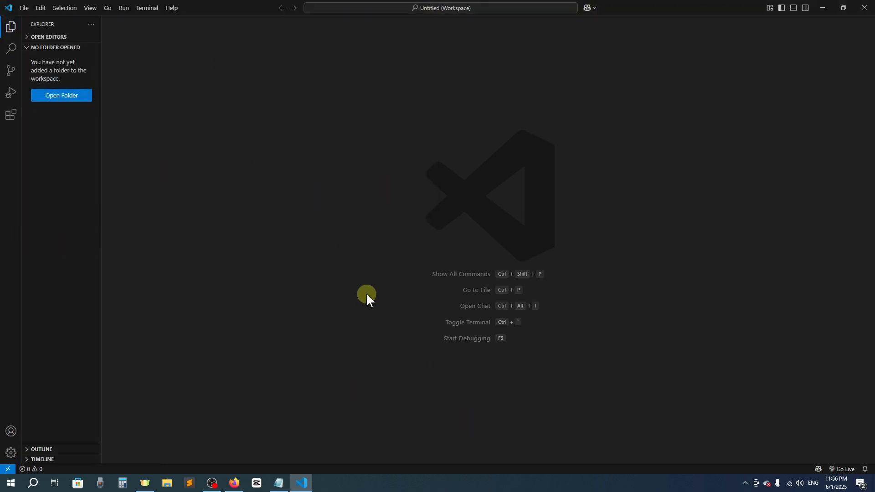